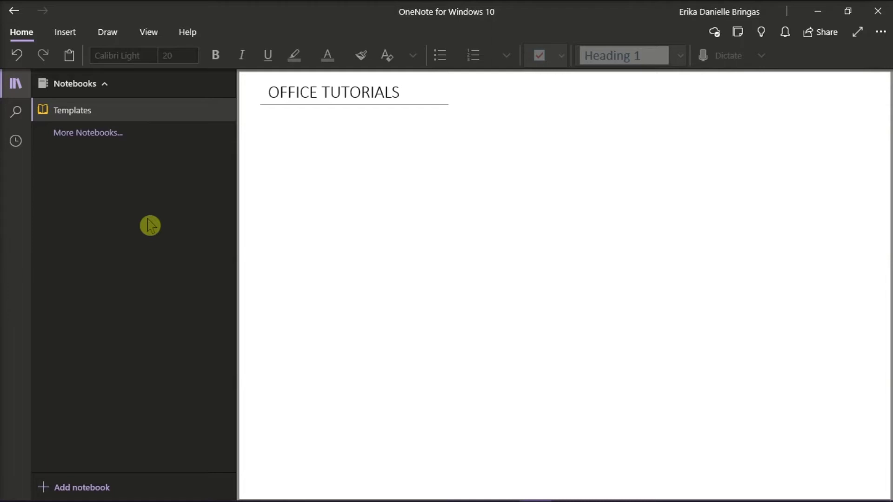
# Switch to desktop OneNote 2016, showing the blank untitled page in SAMPLE NOTEBOOK.
pyautogui.click(523, 493)
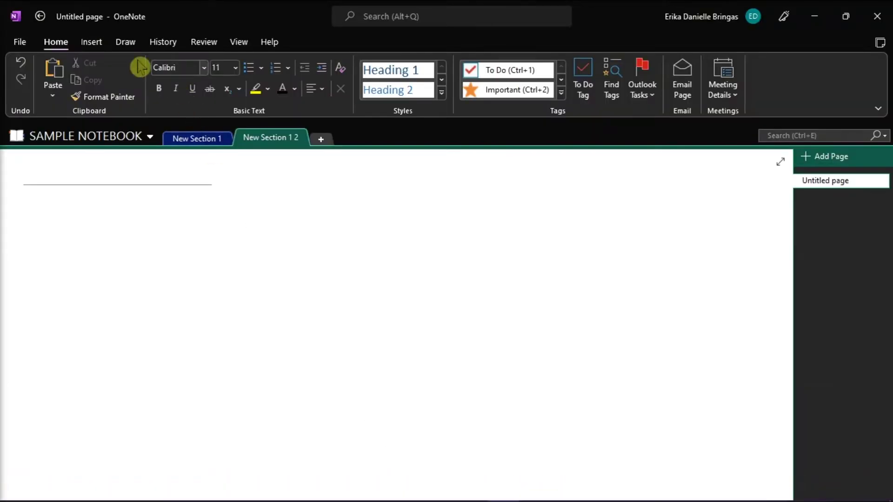
# Browse the Academic, Blank, Business and Decorative page template groups, then return to OneNote for Windows 10.
pyautogui.click(99, 45)
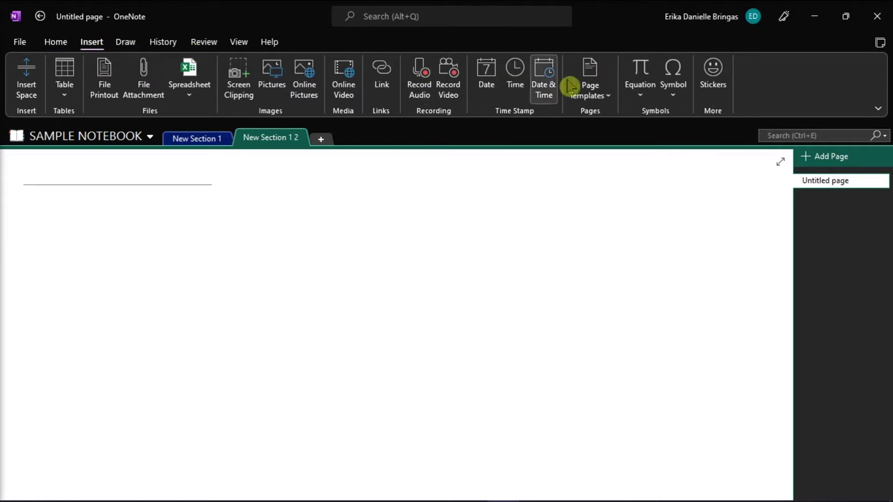
pyautogui.click(593, 80)
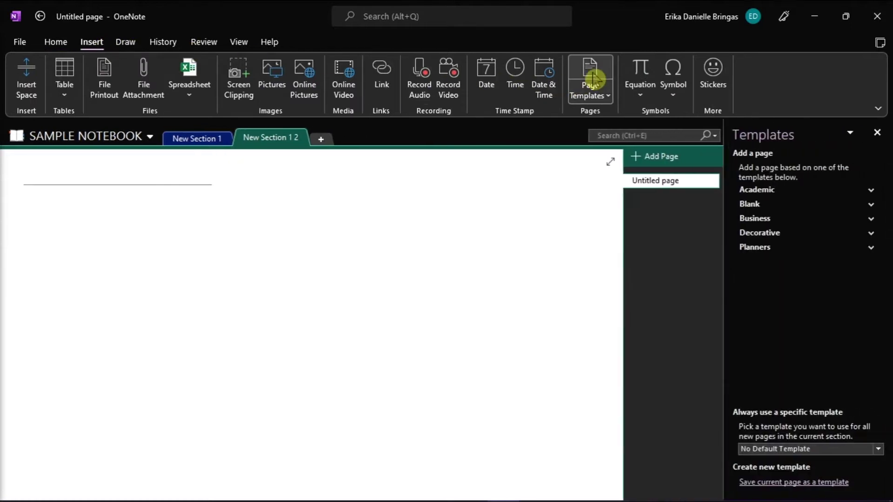
pyautogui.click(833, 193)
pyautogui.click(832, 271)
pyautogui.scroll(-5, 871, 369)
pyautogui.click(861, 378)
pyautogui.scroll(-3, 874, 352)
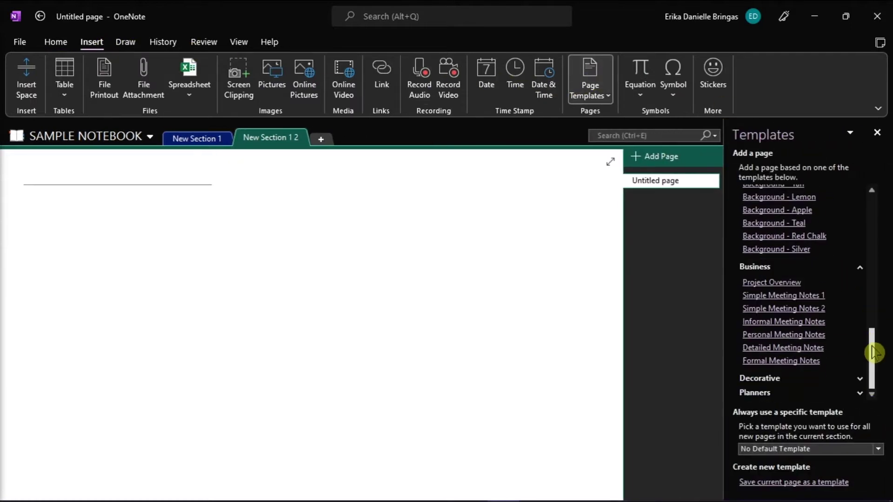
pyautogui.click(759, 378)
pyautogui.scroll(-5, 871, 364)
pyautogui.scroll(15, 870, 365)
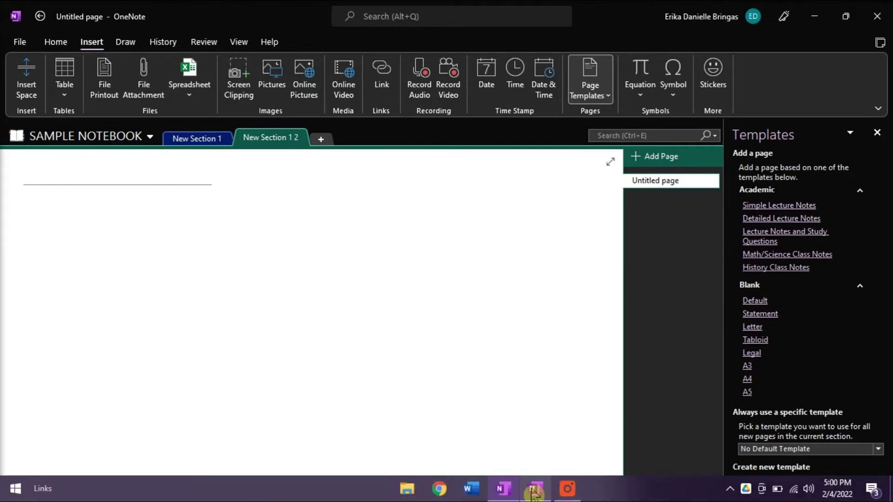
pyautogui.click(536, 493)
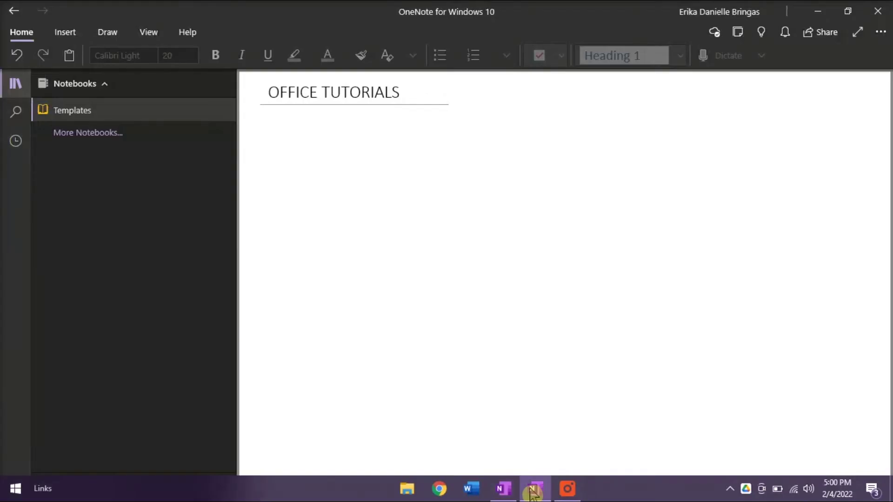
# Open the Templates notebook from the notebook list and focus its OFFICE TUTORIALS page body.
pyautogui.click(69, 34)
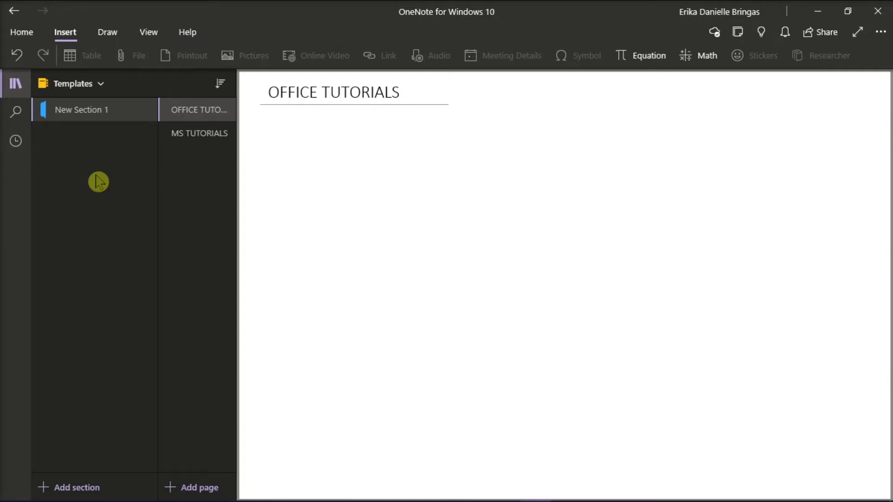
pyautogui.click(87, 86)
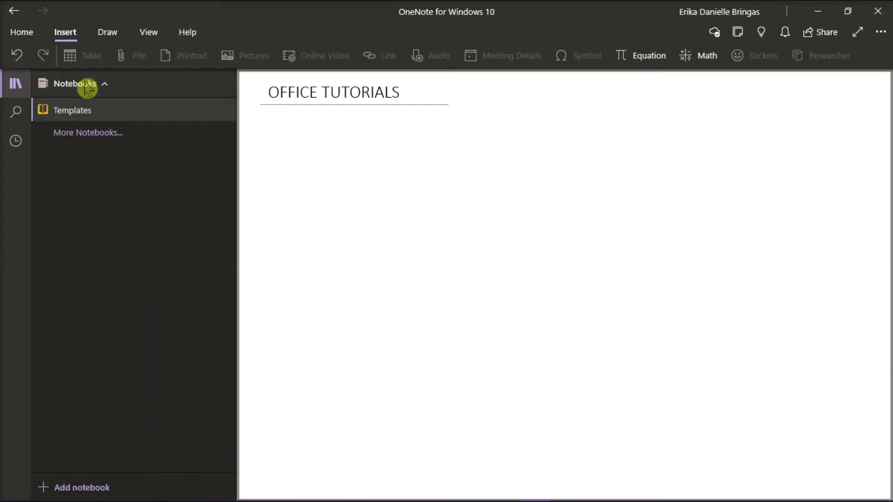
pyautogui.click(109, 120)
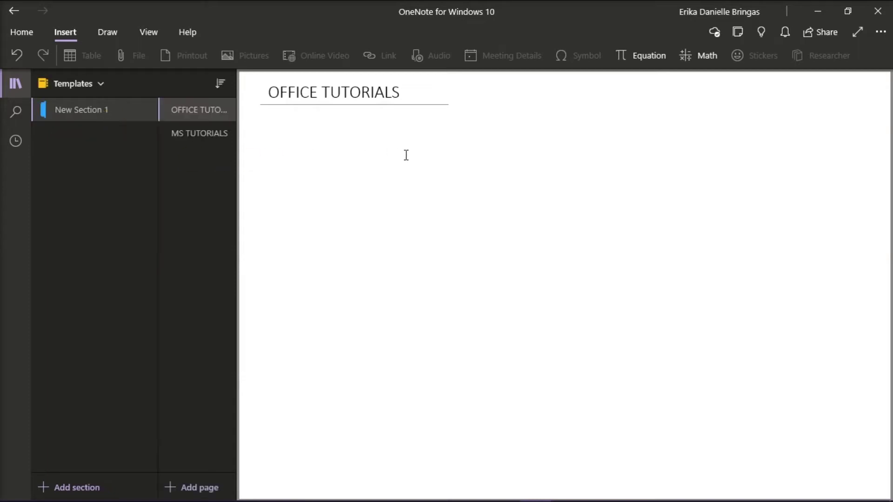
pyautogui.click(352, 154)
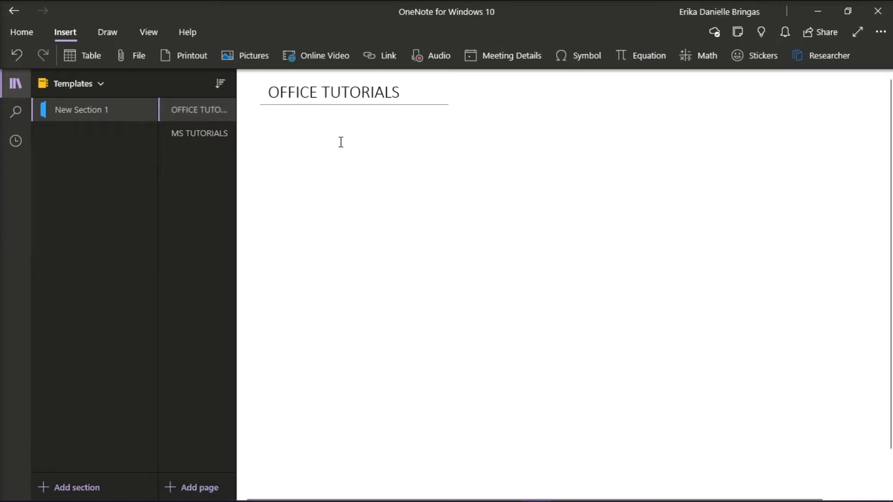
pyautogui.click(252, 58)
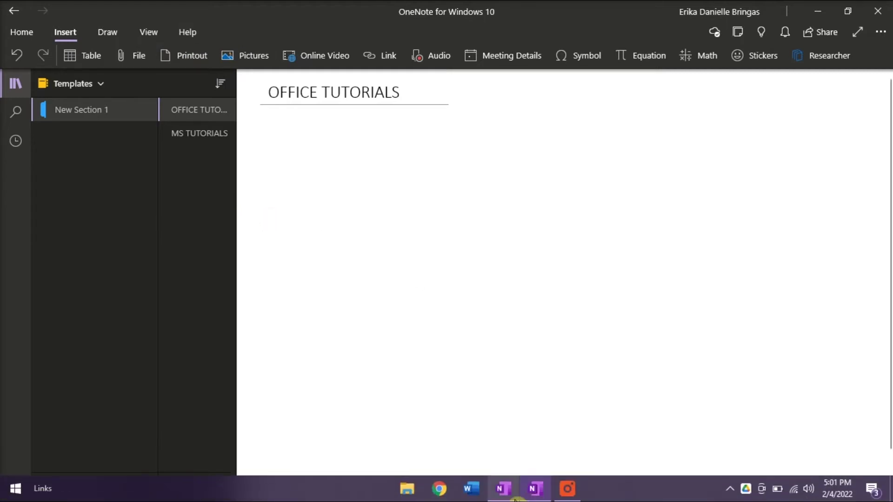
# In OneNote 2016, create a Meeting Title page from the Business group's Personal Meeting Notes template.
pyautogui.click(512, 497)
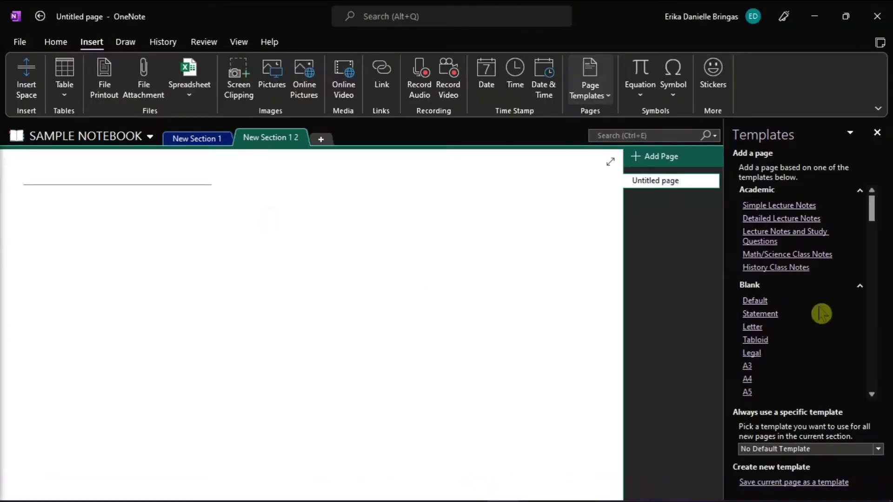
pyautogui.click(874, 205)
pyautogui.moveTo(874, 205); pyautogui.dragTo(871, 277)
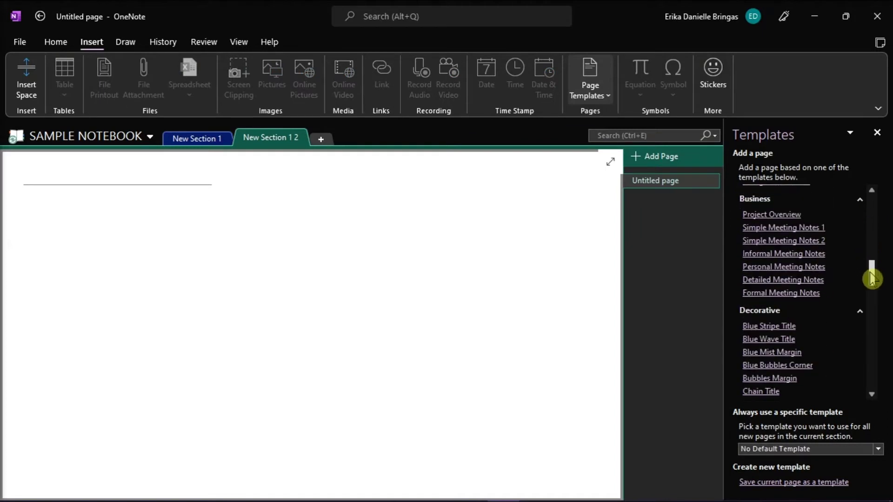
pyautogui.click(793, 267)
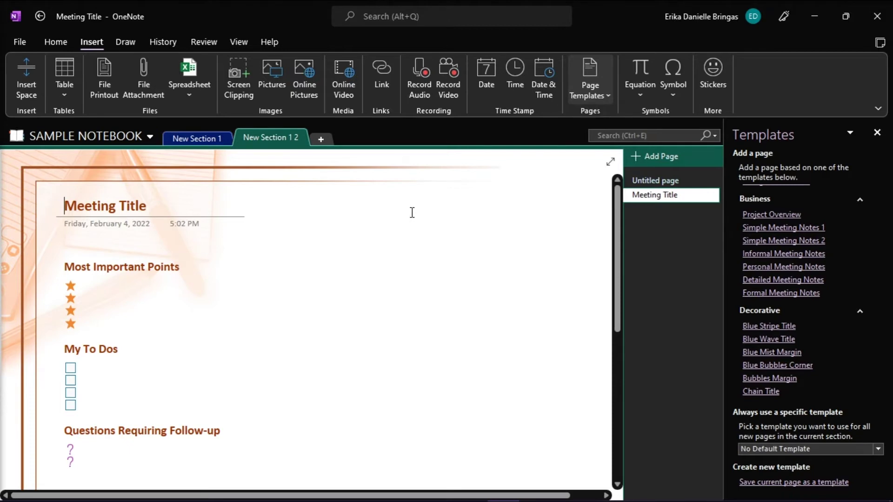
# Unset the meeting template's background picture, reposition it on the page, and copy it.
pyautogui.rightClick(401, 221)
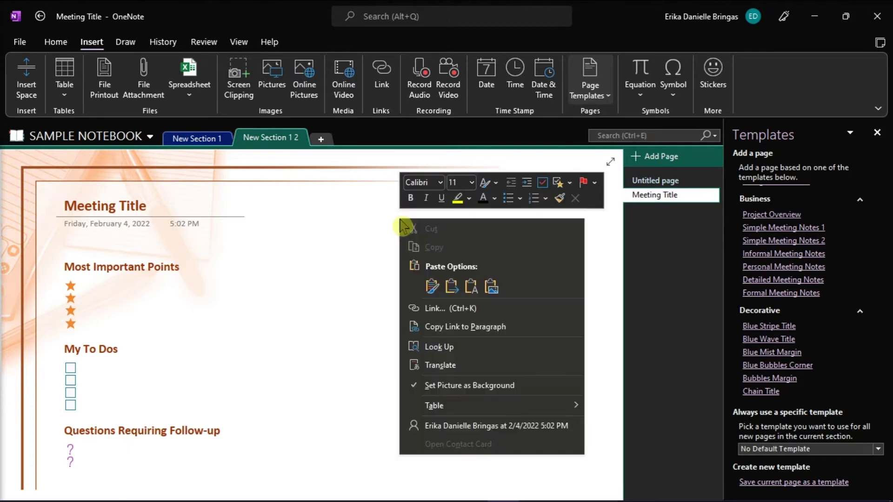
pyautogui.click(422, 386)
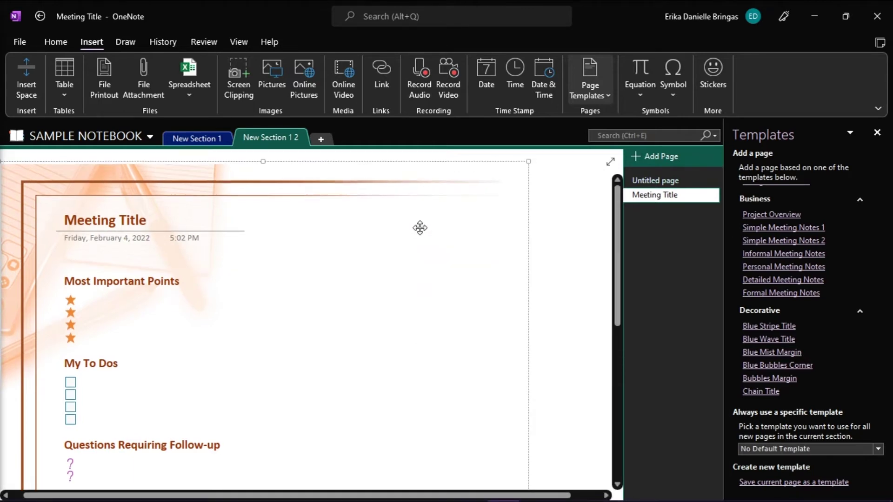
pyautogui.moveTo(411, 182); pyautogui.dragTo(450, 171)
pyautogui.hotkey('ctrl', 'c')
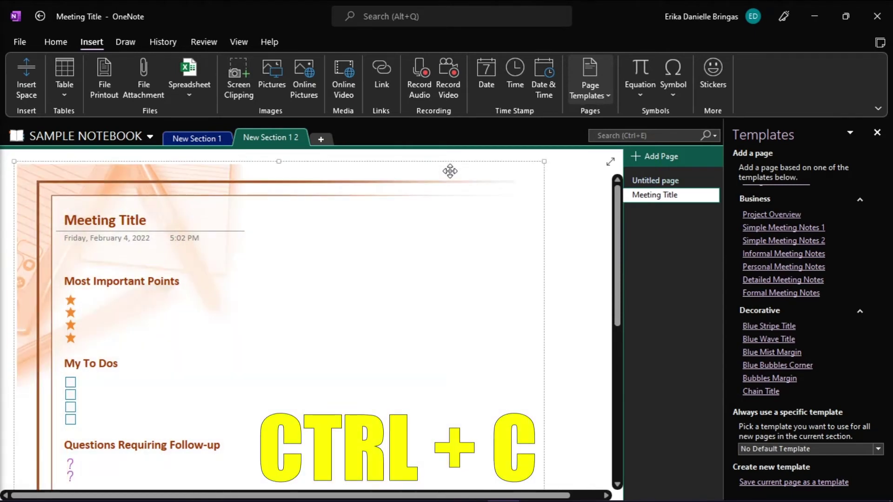
pyautogui.moveTo(449, 171); pyautogui.dragTo(434, 164)
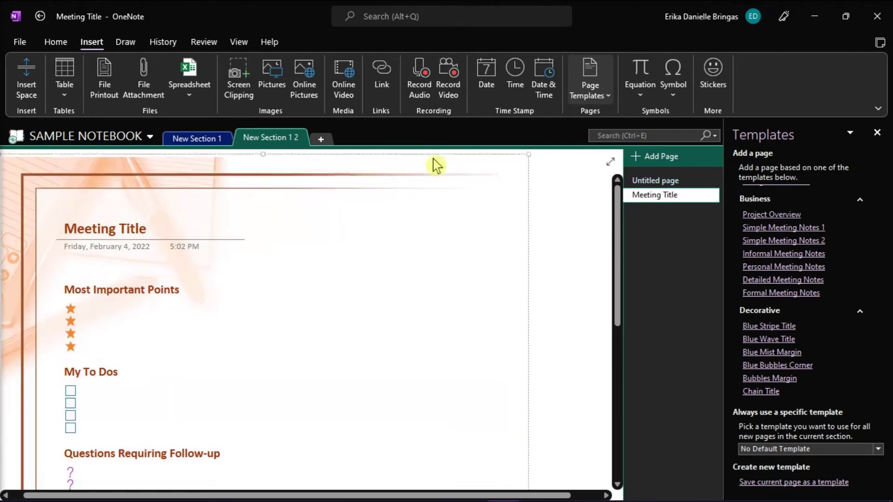
# Paste the copied border template as a picture onto the OFFICE TUTORIALS page.
pyautogui.moveTo(538, 500)
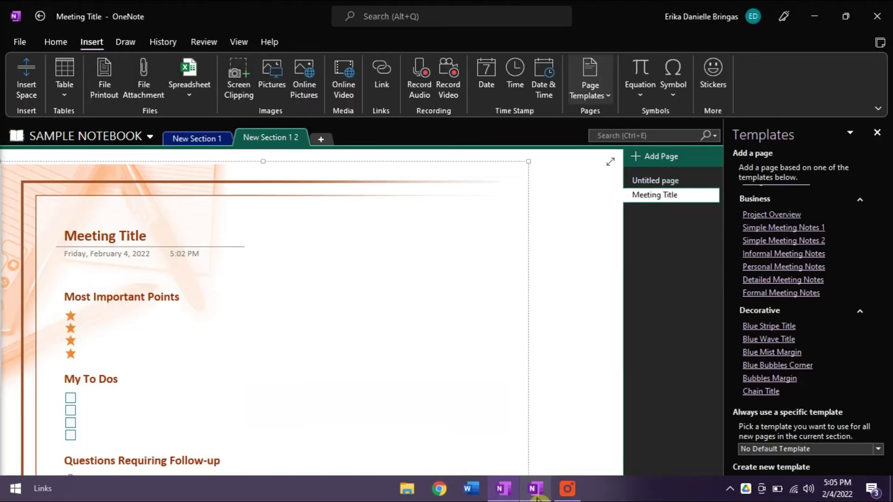
pyautogui.click(536, 489)
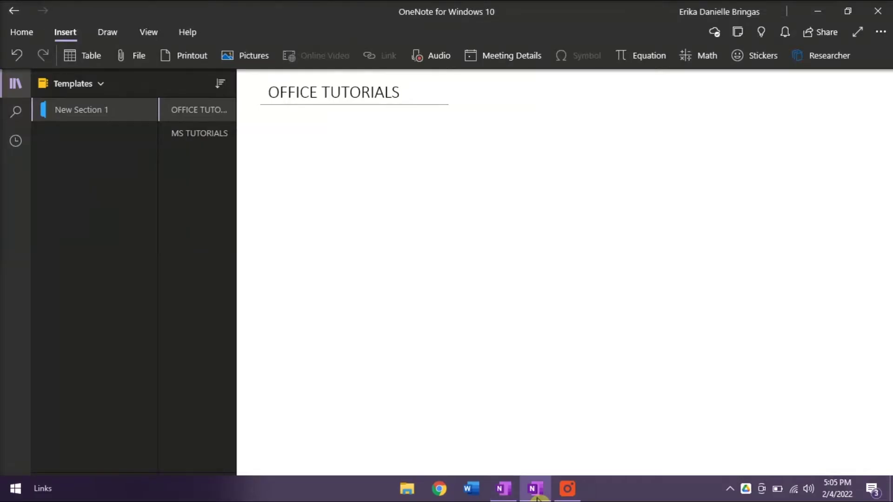
pyautogui.rightClick(337, 152)
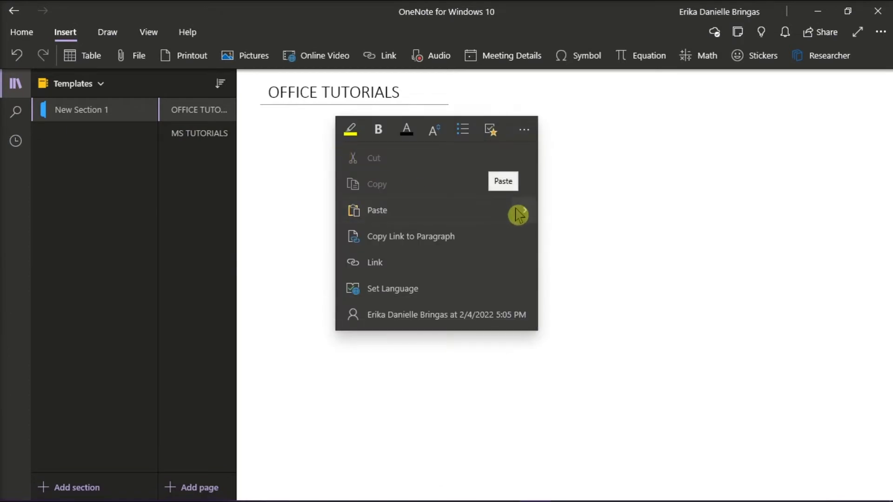
pyautogui.moveTo(517, 214)
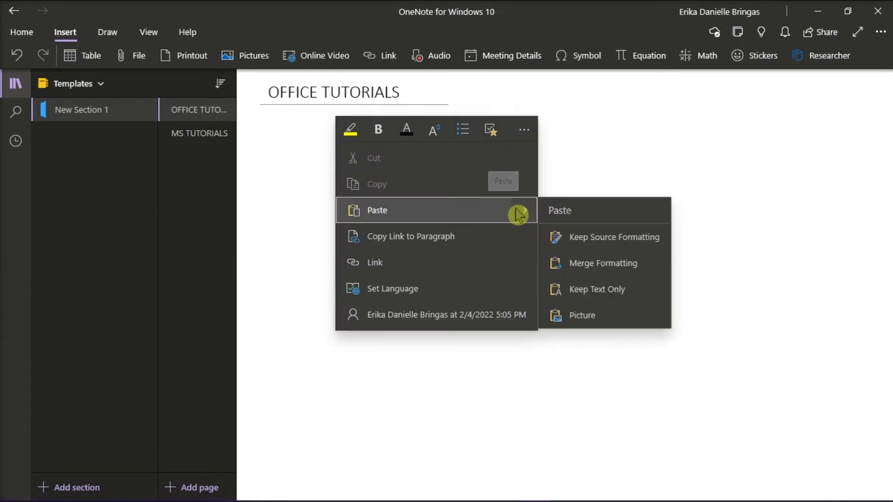
pyautogui.click(571, 317)
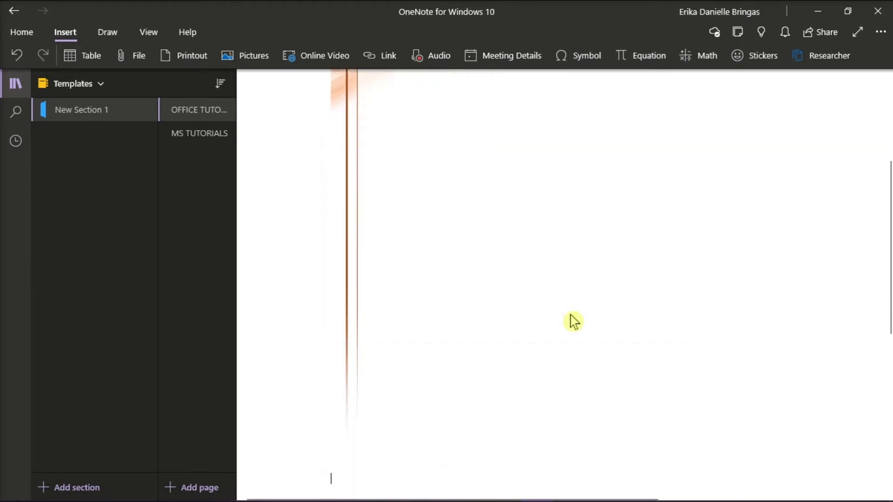
# Move the border picture to the top-left, narrow it, and set it as the page background.
pyautogui.scroll(1, 435, 185)
pyautogui.click(480, 203)
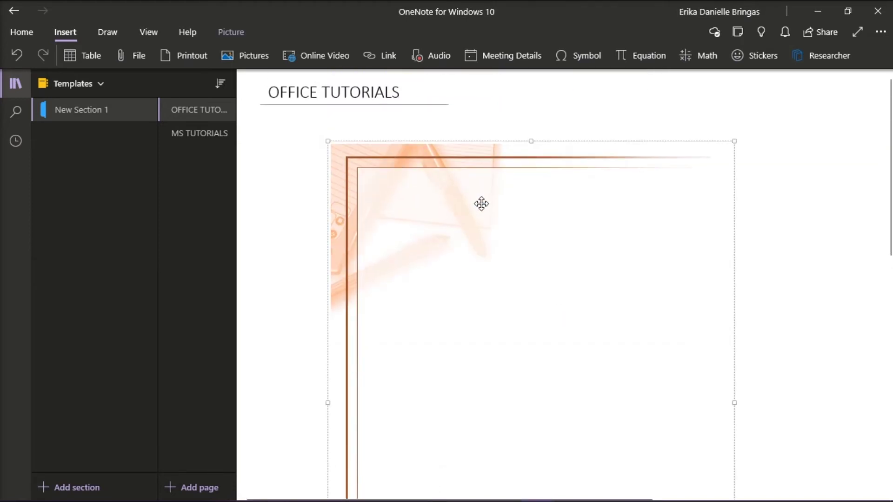
pyautogui.moveTo(481, 203); pyautogui.dragTo(377, 154)
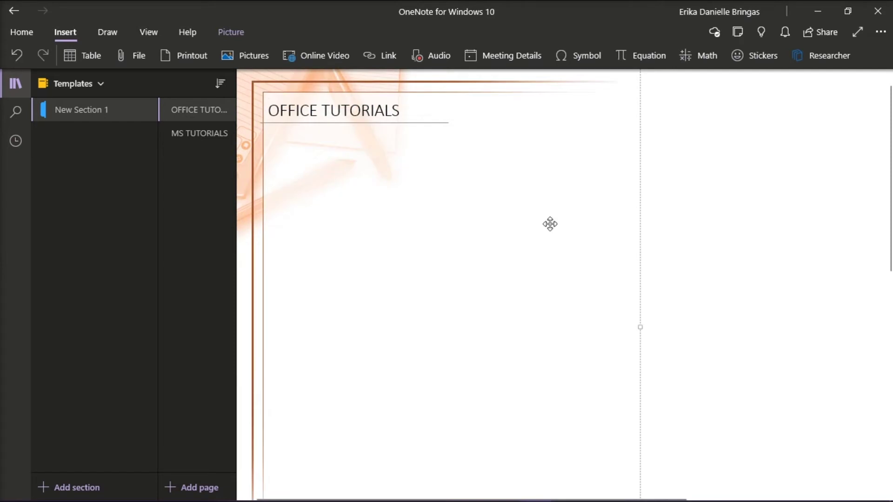
pyautogui.moveTo(640, 325); pyautogui.dragTo(591, 328)
pyautogui.click(653, 233)
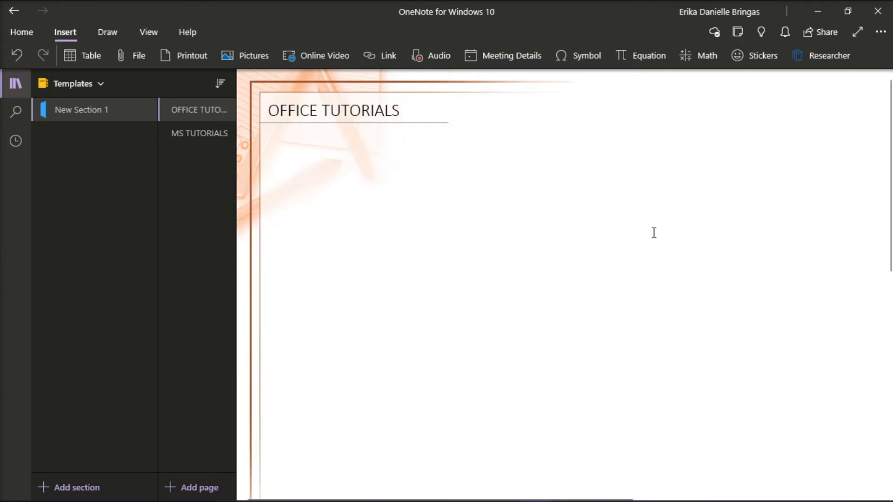
pyautogui.click(525, 171)
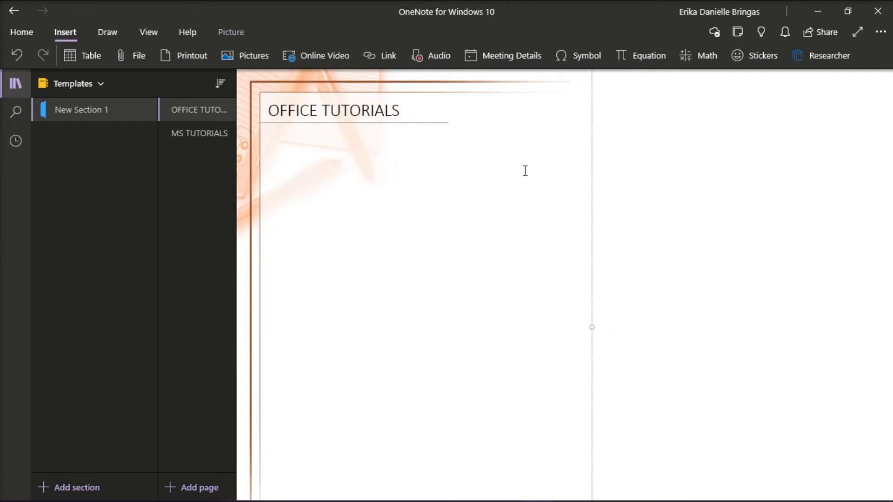
pyautogui.rightClick(525, 171)
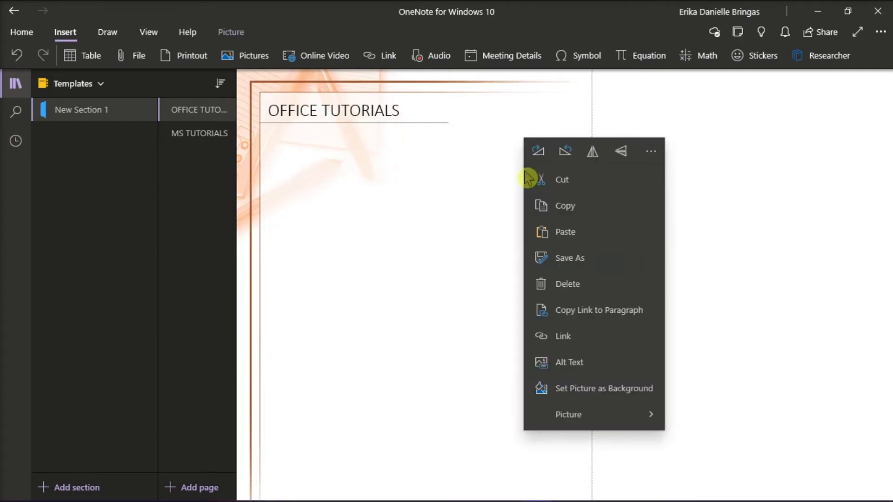
pyautogui.click(605, 393)
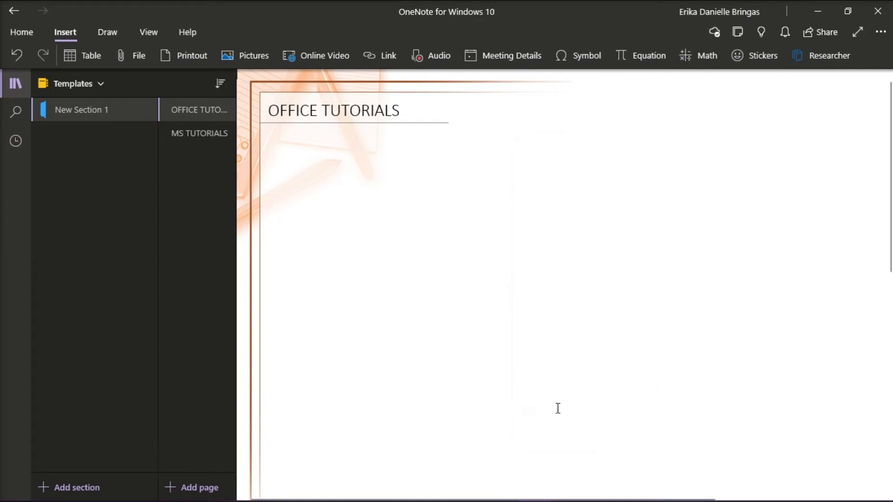
# Copy the Most Important Points, My To Dos and Questions notes container in OneNote 2016.
pyautogui.click(503, 489)
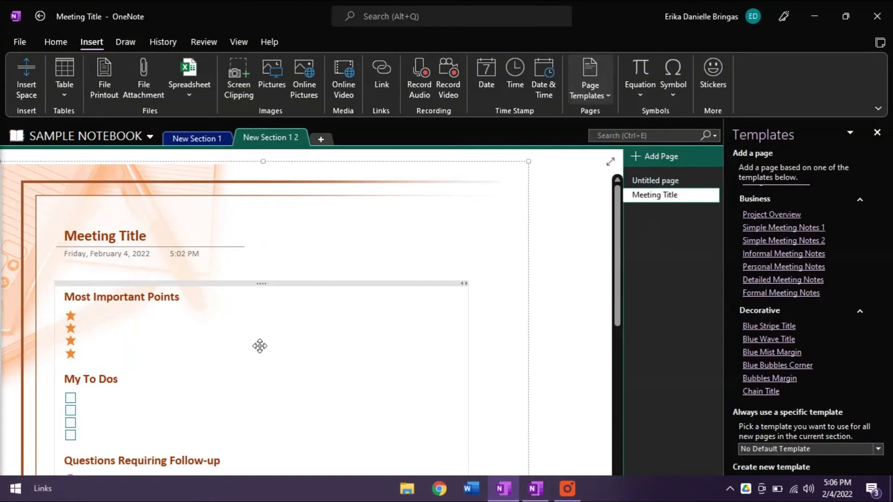
pyautogui.scroll(-3, 228, 289)
pyautogui.scroll(2, 191, 241)
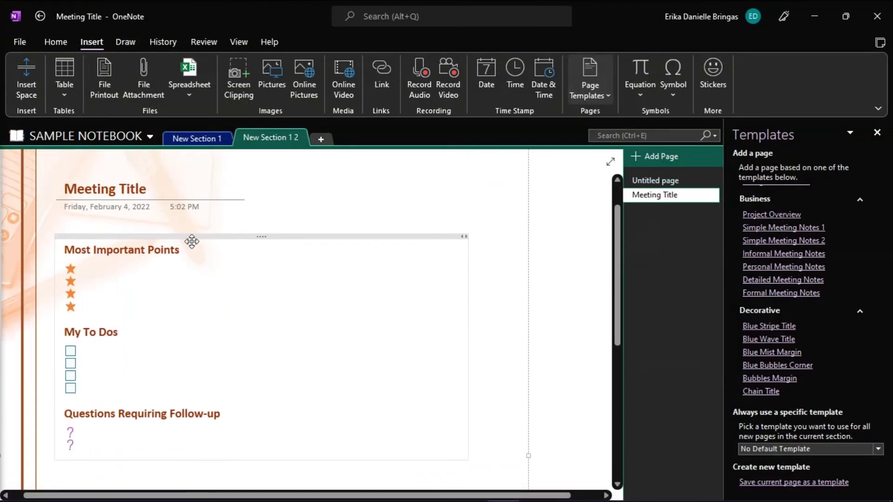
pyautogui.click(215, 237)
pyautogui.hotkey('ctrl', 'c')
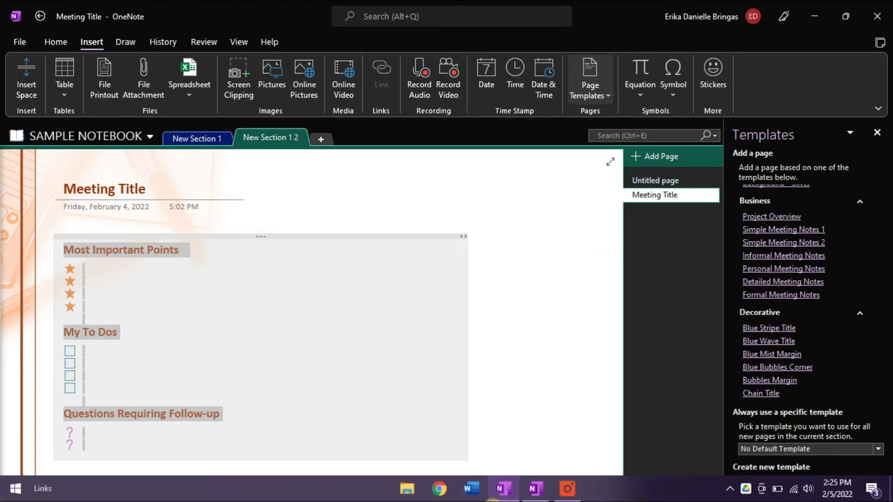
pyautogui.click(516, 489)
# Paste the notes container onto OFFICE TUTORIALS and add a new meeting page.
pyautogui.rightClick(330, 174)
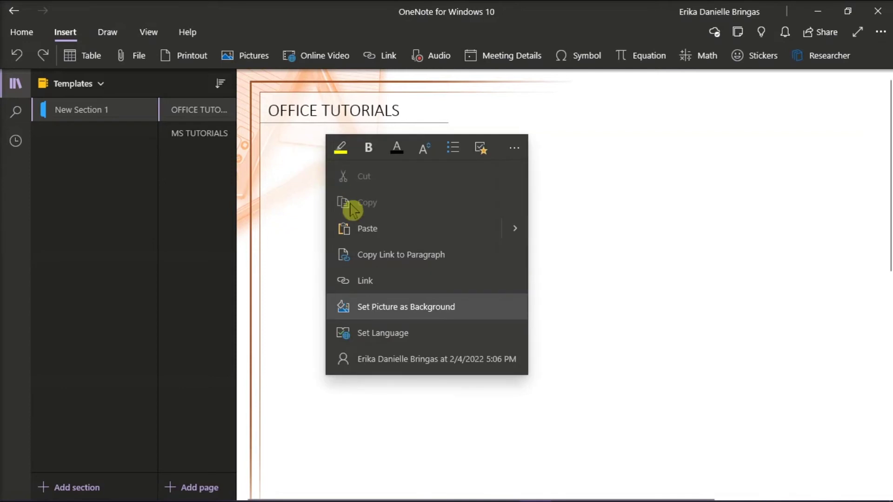
pyautogui.click(353, 232)
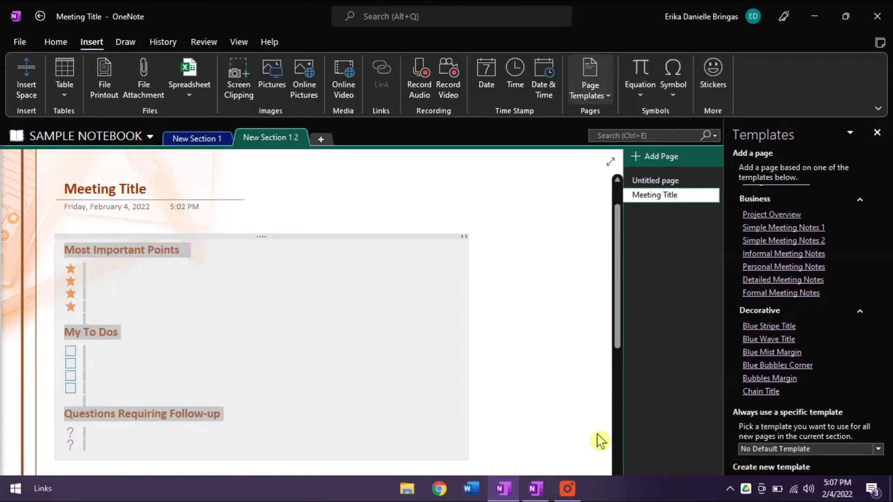
pyautogui.click(783, 279)
# Place the blue template picture on the new page and set it as the background.
pyautogui.rightClick(297, 179)
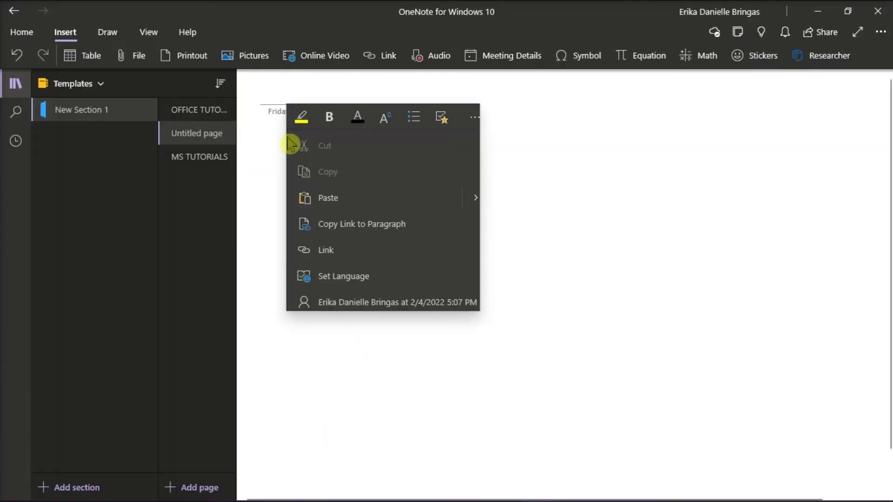
pyautogui.press('Escape')
pyautogui.moveTo(439, 270); pyautogui.dragTo(400, 205)
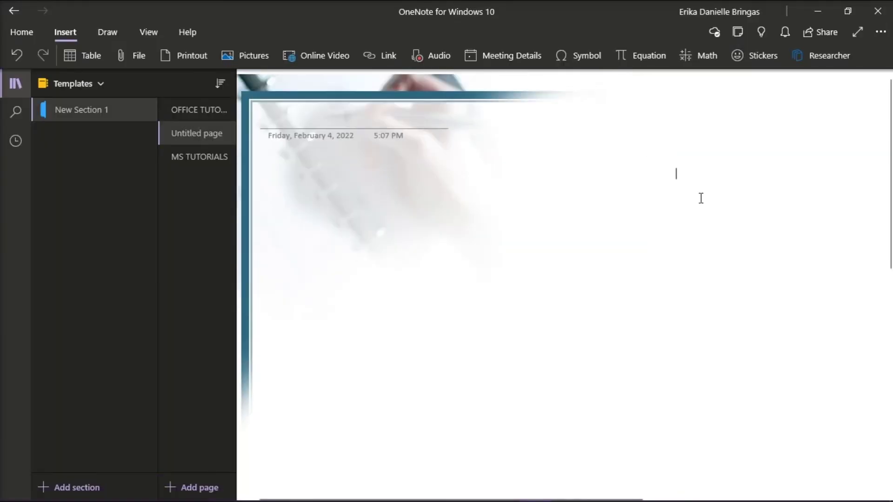
pyautogui.rightClick(390, 154)
pyautogui.rightClick(433, 221)
pyautogui.click(511, 474)
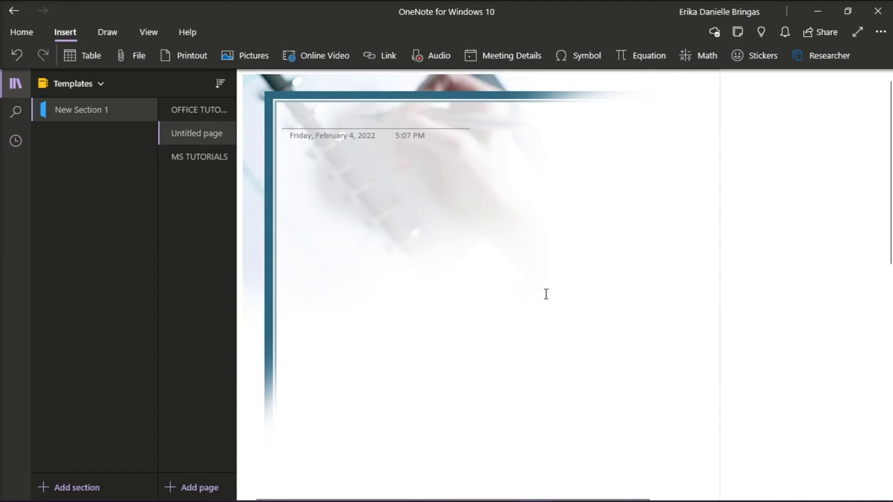
pyautogui.moveTo(546, 294); pyautogui.dragTo(479, 321)
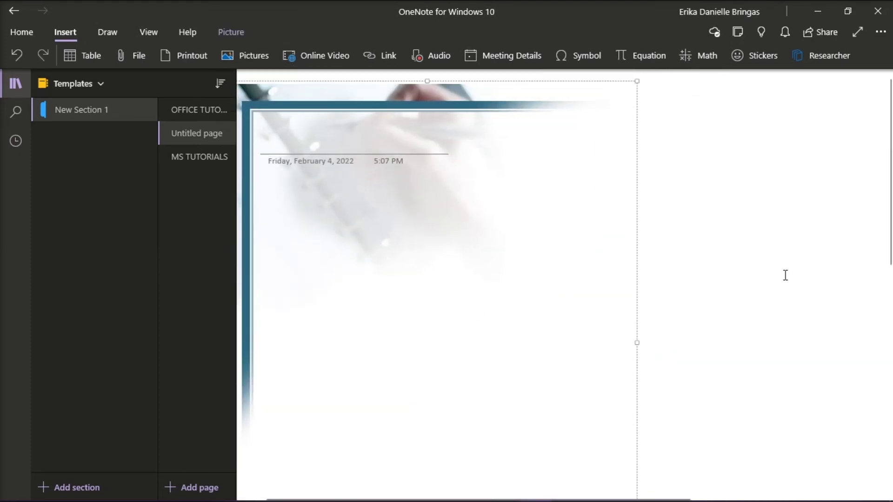
# Paste the Meeting Details outline onto the new page.
pyautogui.scroll(-1, 785, 275)
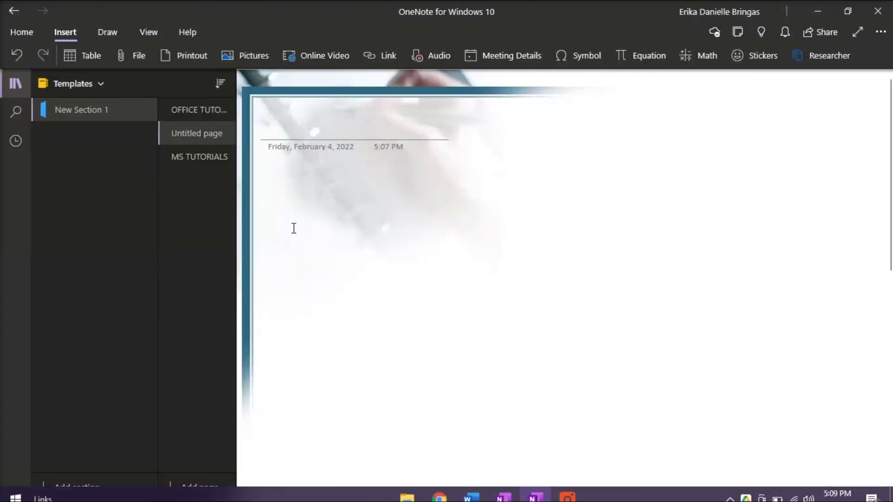
pyautogui.rightClick(295, 205)
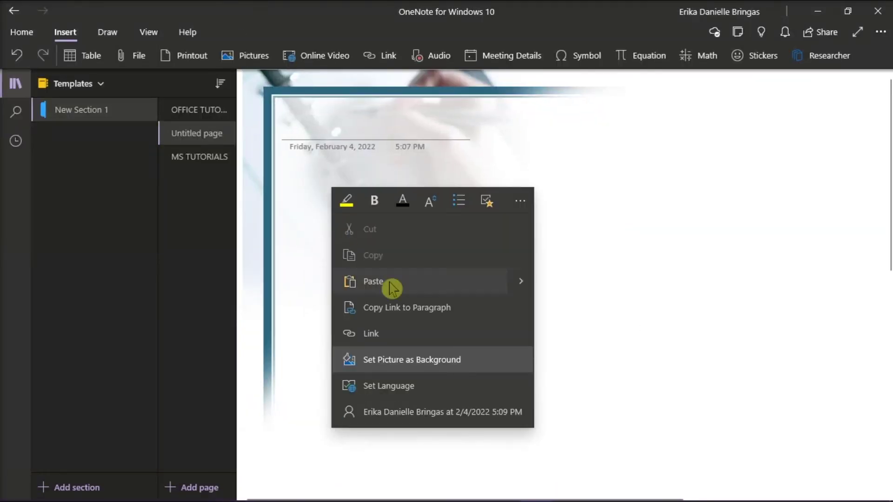
pyautogui.click(390, 289)
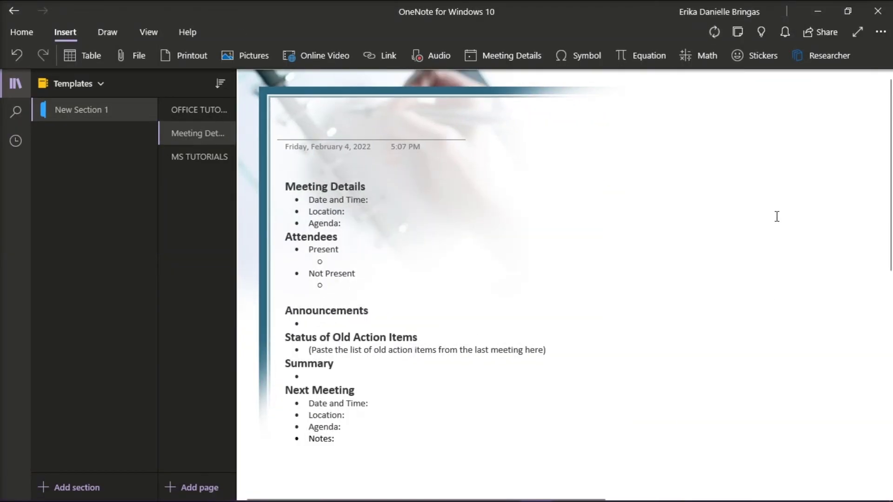
pyautogui.click(84, 94)
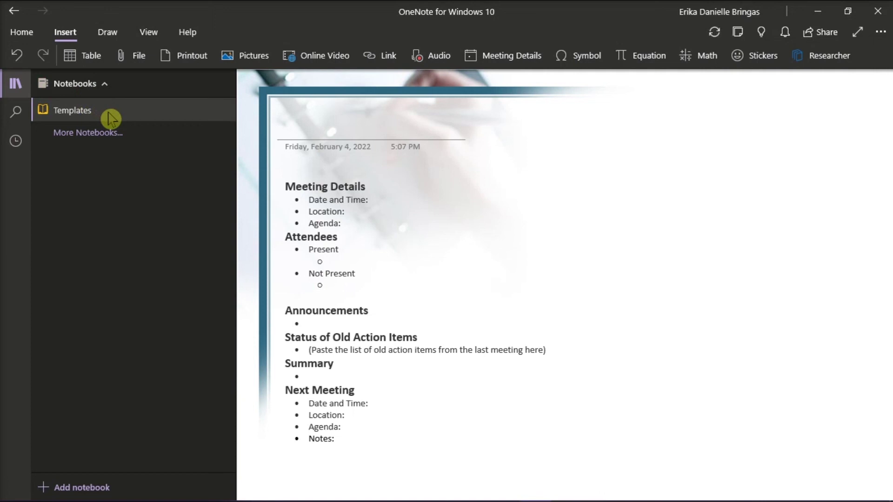
pyautogui.click(110, 117)
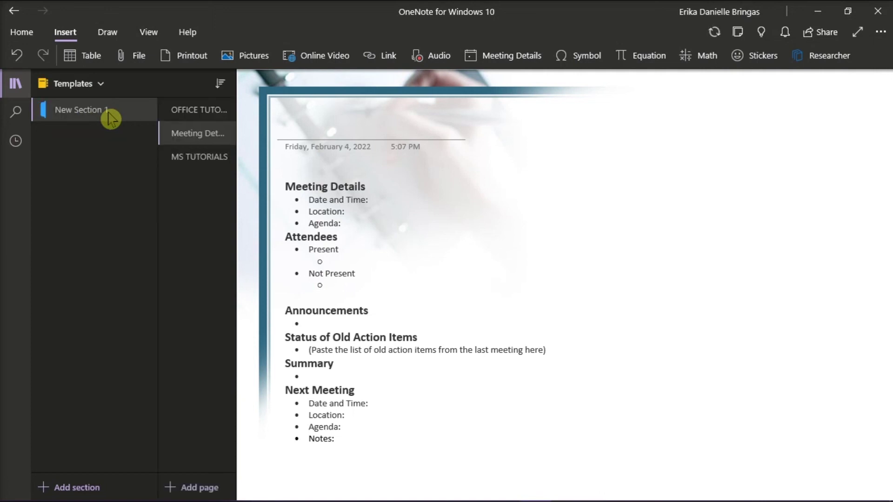